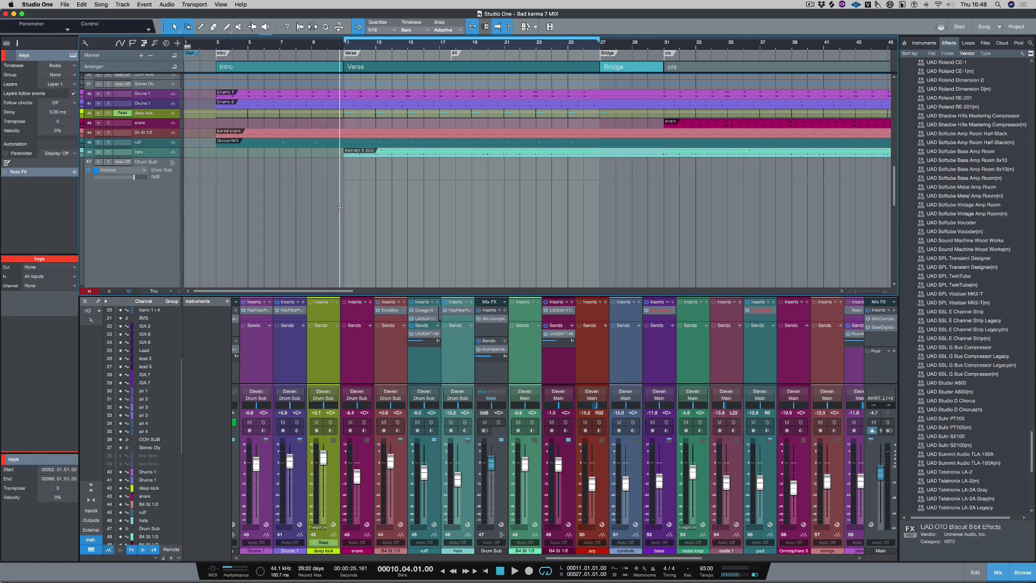
- Start playback and solo the Drum Sub bus together with its drum tracks
key(space)
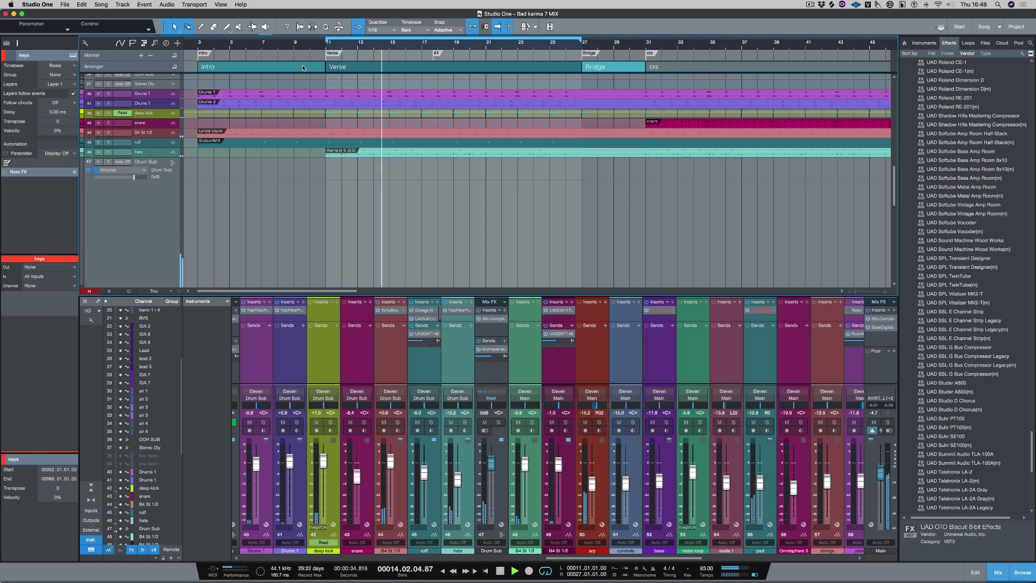
click(503, 425)
click(498, 423)
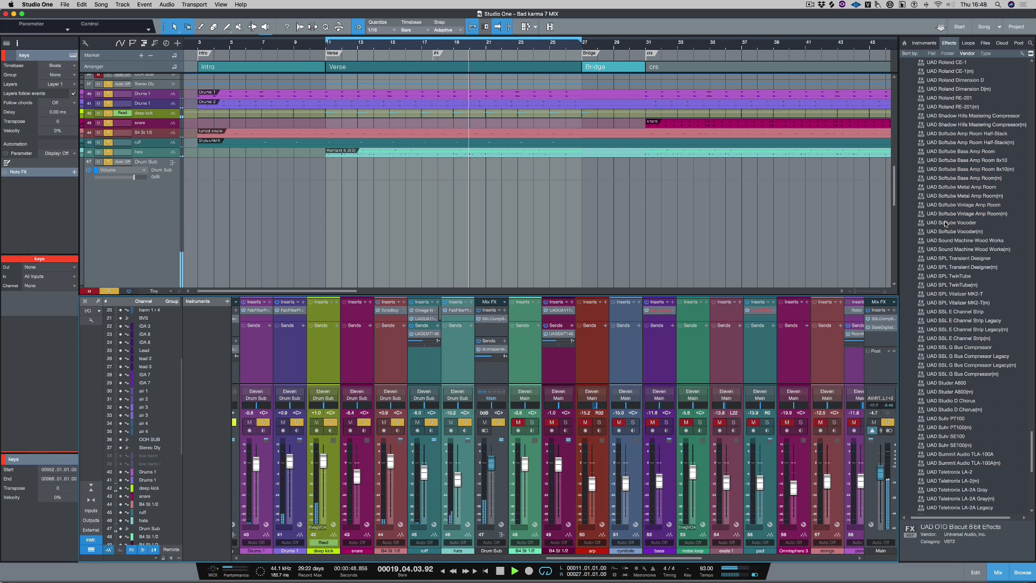
- Add the UAD Softube Vocoder as a send effect on the Drum Sub bus and turn off its Transpose Chord mode
drag(946, 223, 492, 372)
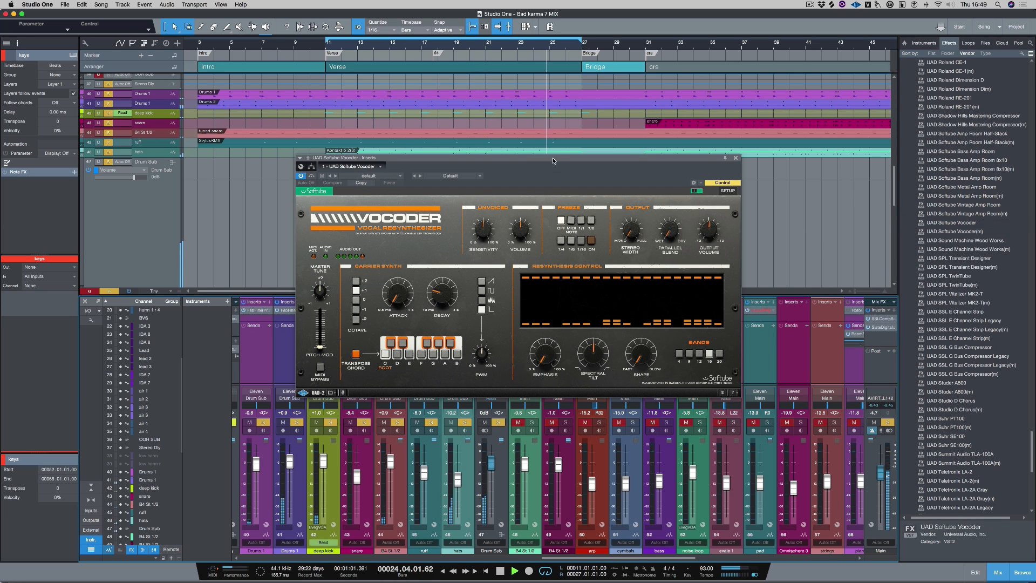
drag(547, 161, 533, 84)
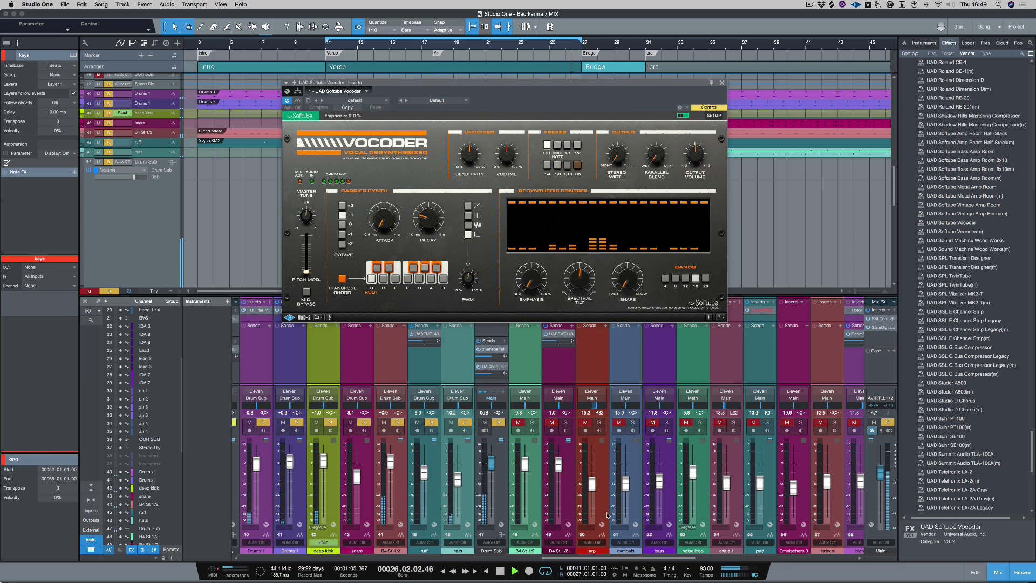
click(341, 278)
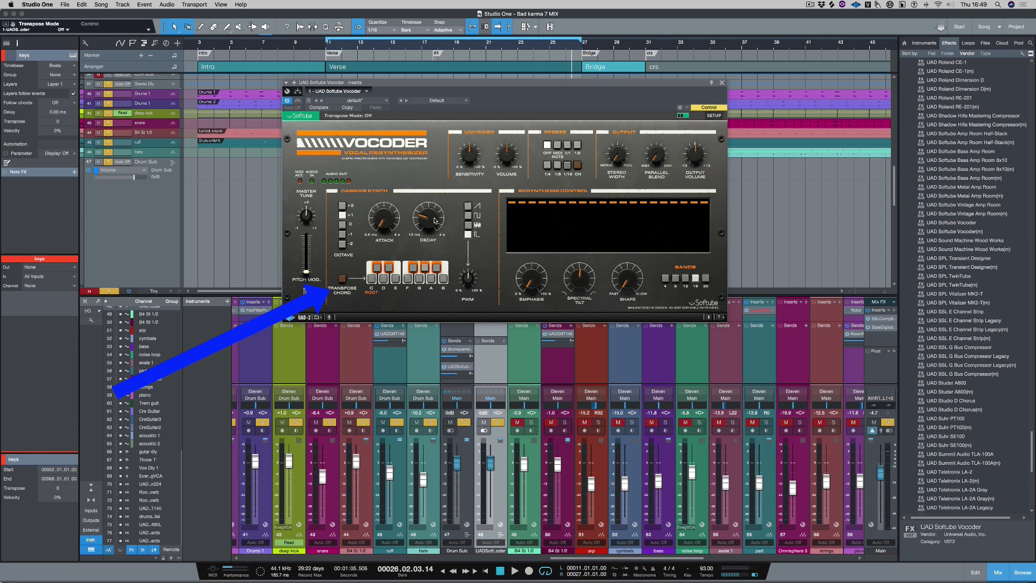
click(721, 84)
- Route the keys track's output to the UAD Softube Vocoder
scroll(169, 112, down, 5)
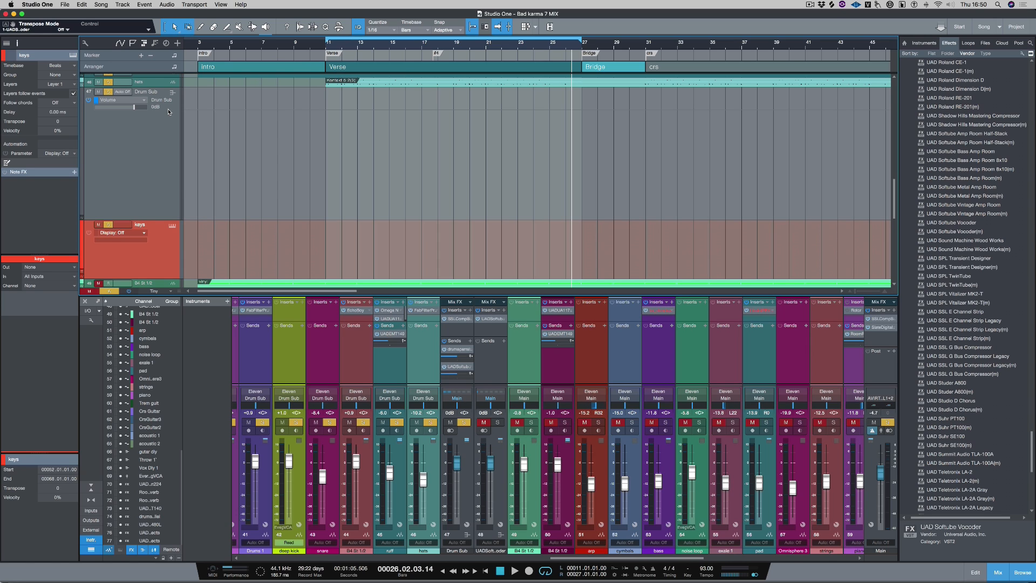
click(54, 268)
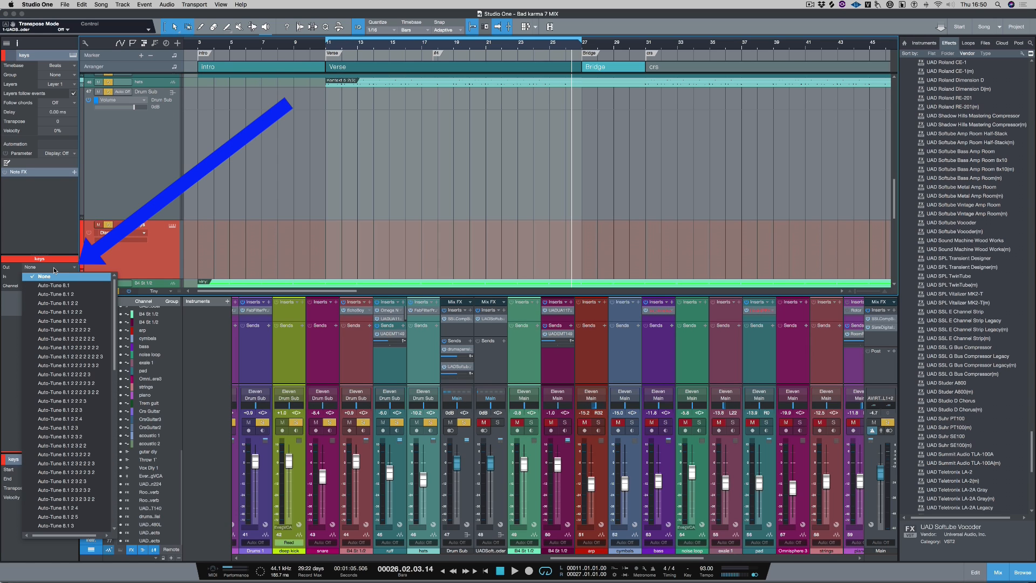
scroll(79, 340, down, 10)
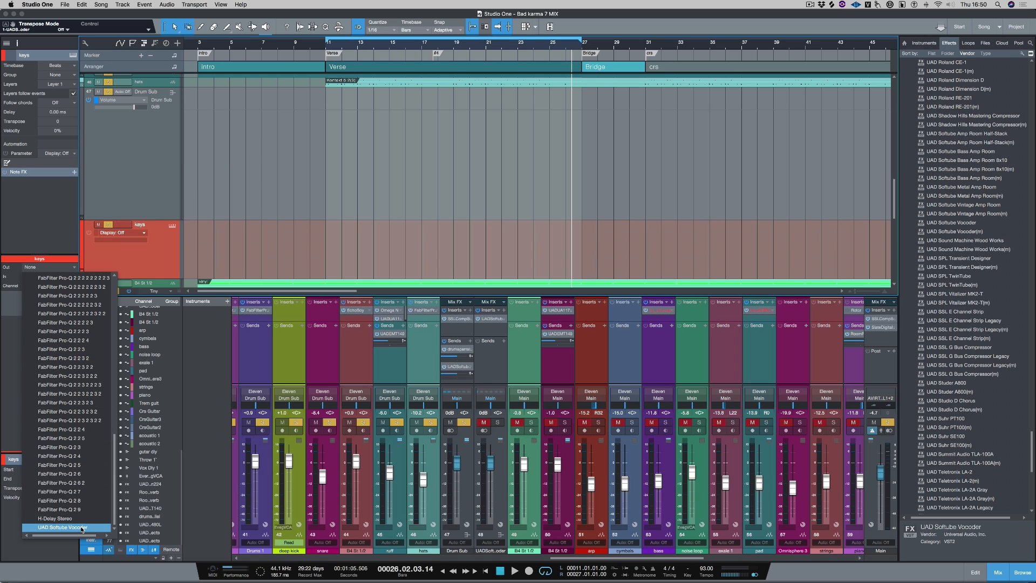
click(82, 527)
- Start recording a MIDI part on the keys track from bar 10, just before the Verse
click(327, 50)
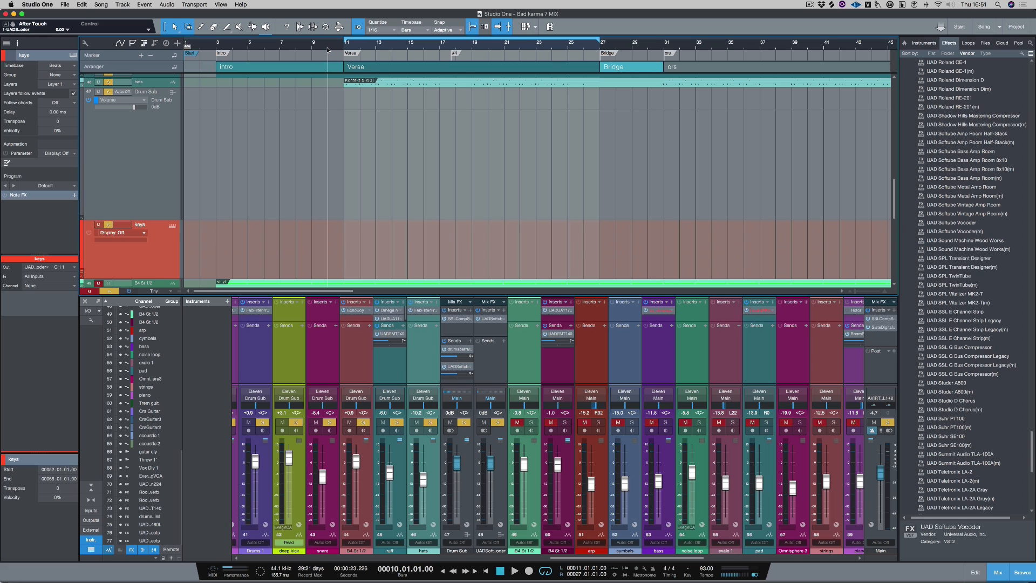
key(KP_Multiply)
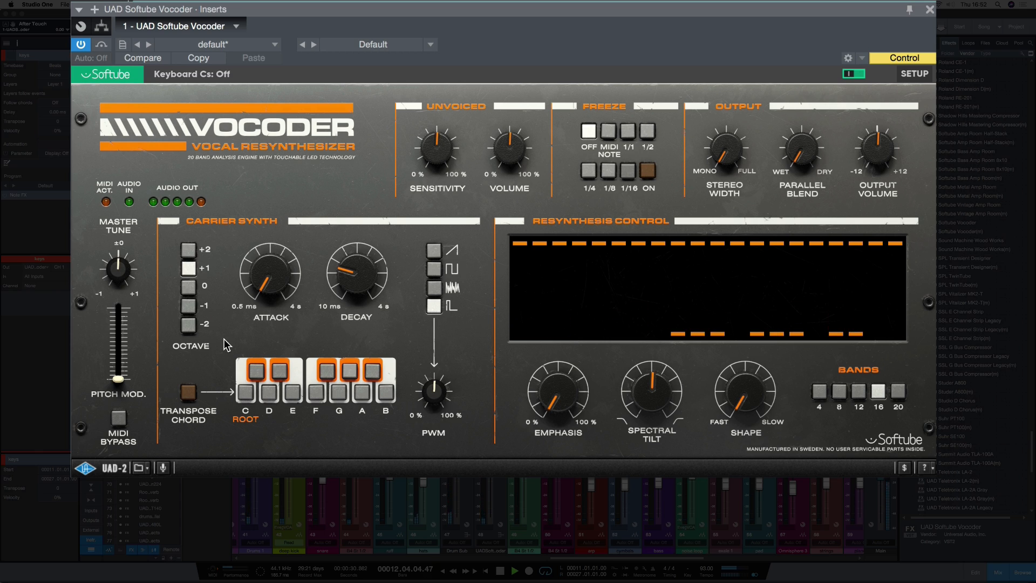
- Set the vocoder's carrier synth to octave +2, minimum decay and 25 % PWM
click(188, 250)
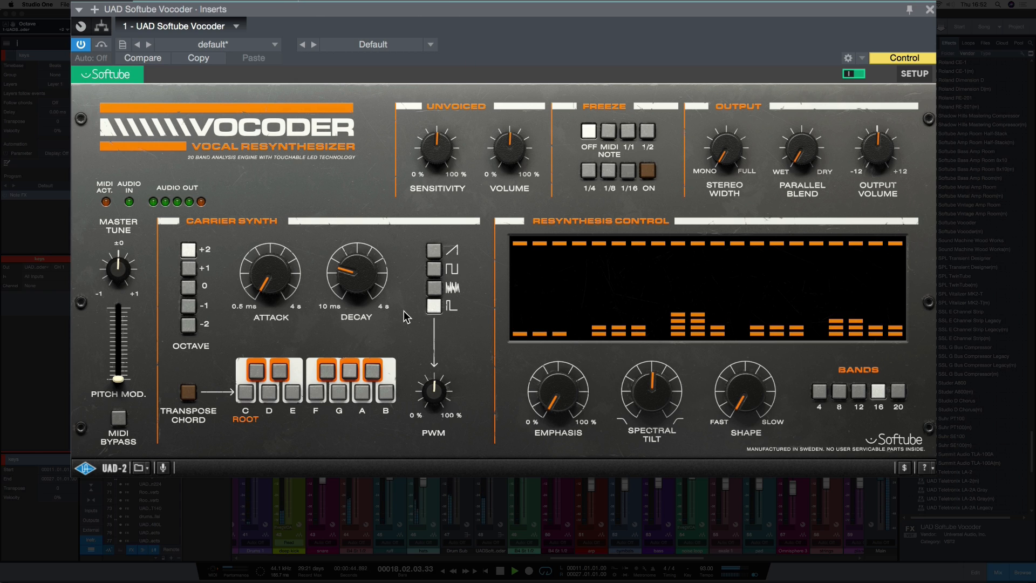
mouse_move(257, 277)
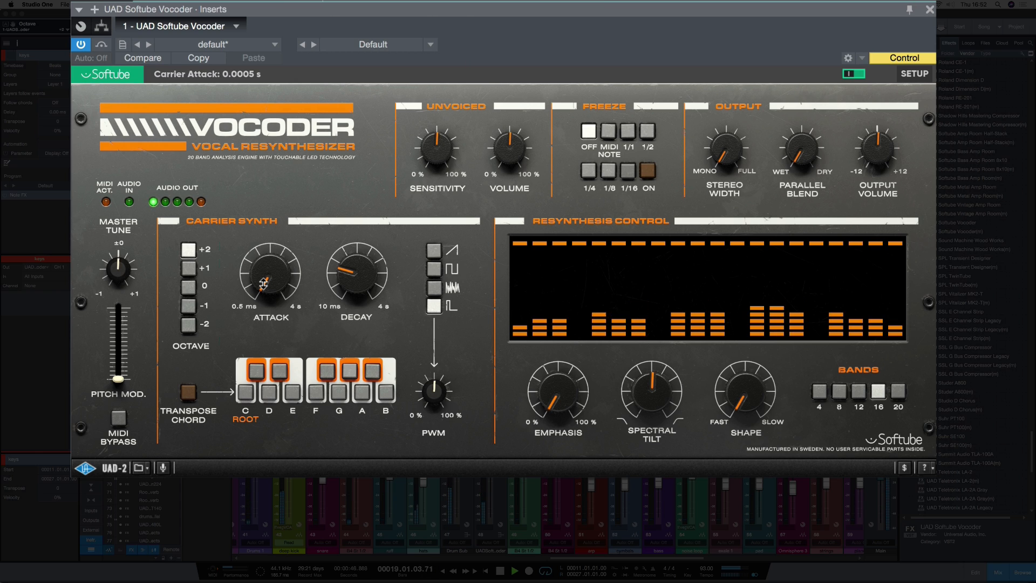
drag(353, 272, 346, 378)
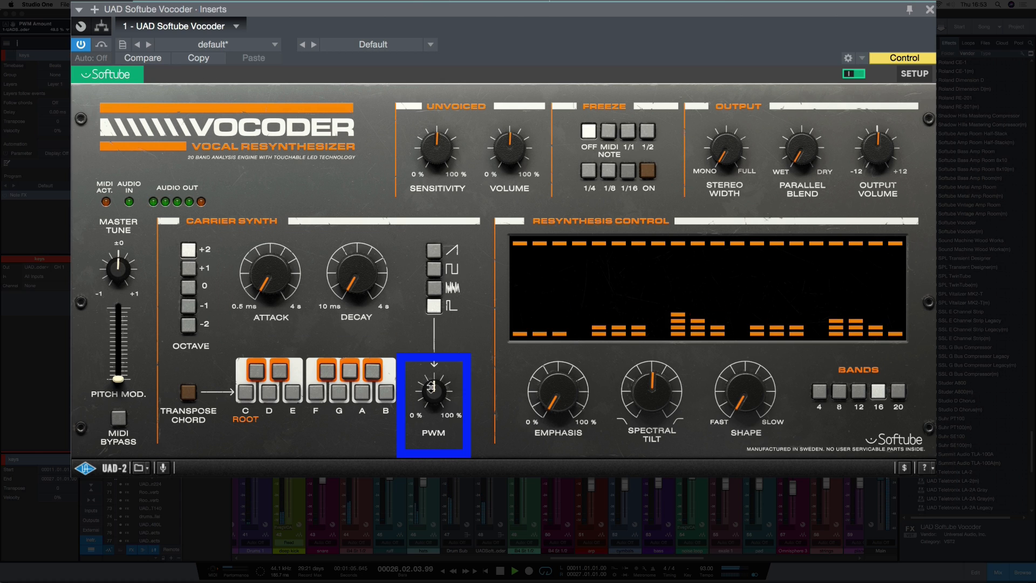
drag(431, 387, 423, 424)
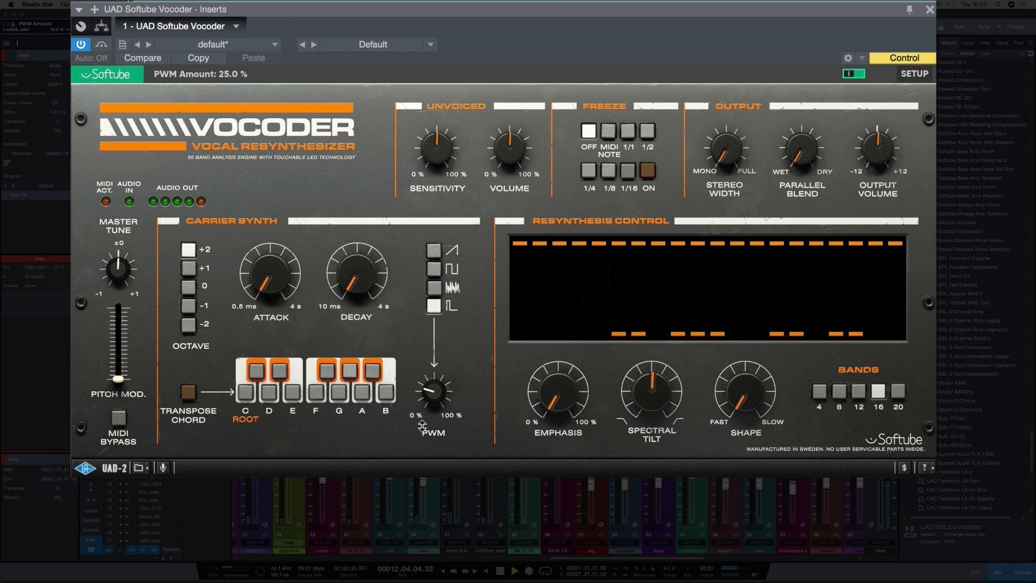
- Raise the vocoder's unvoiced sensitivity and unvoiced volume to 100 %
drag(429, 155, 430, 67)
drag(535, 198, 492, 64)
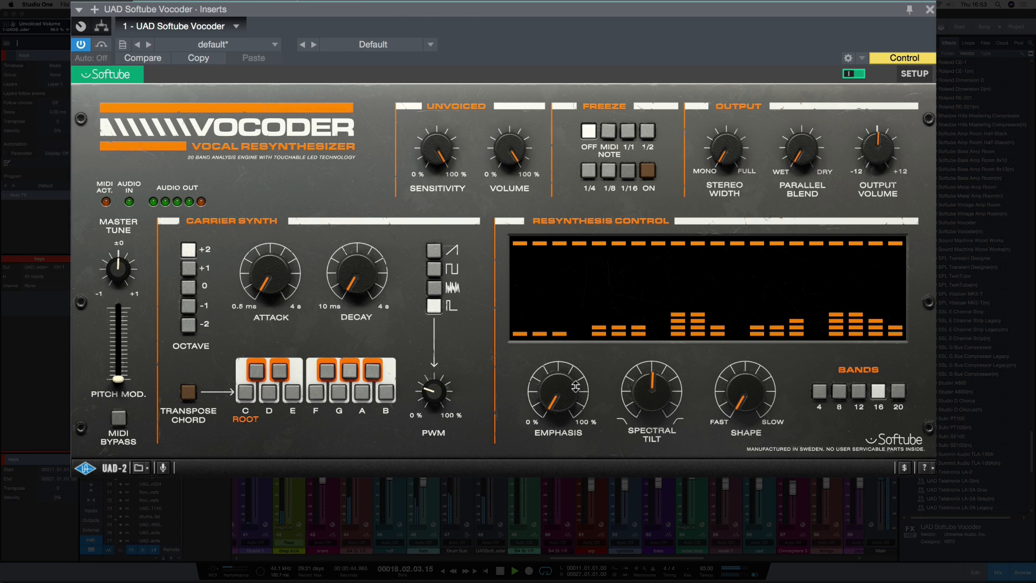
- Set the vocoder's spectral tilt to 70.8 % and its stereo width to full
mouse_move(555, 394)
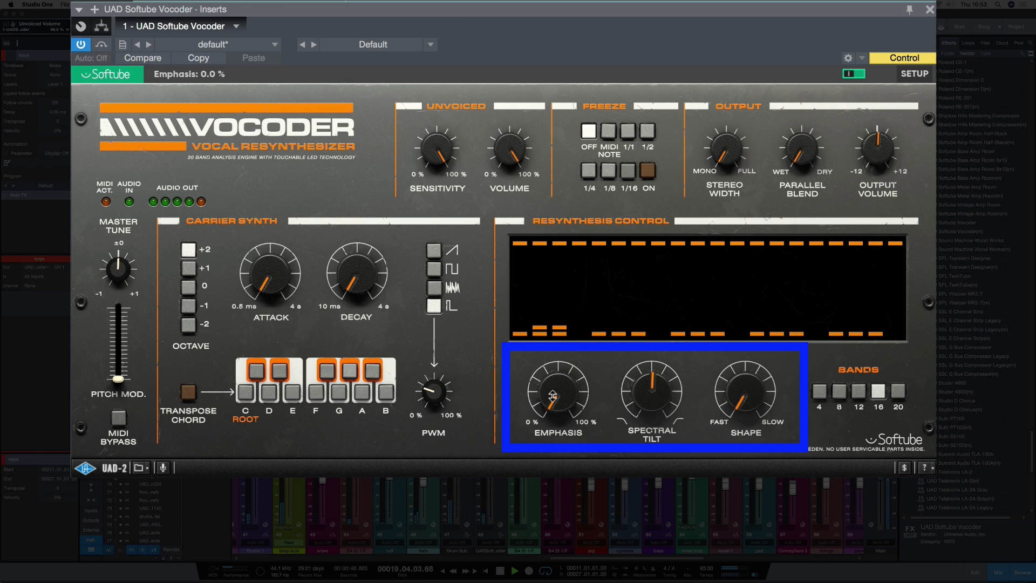
mouse_move(637, 407)
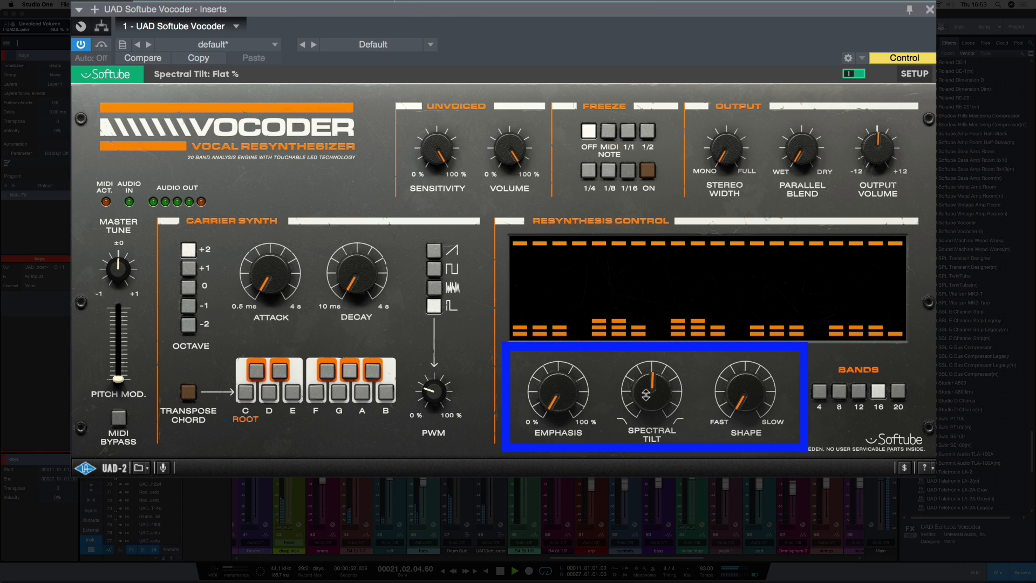
drag(646, 395, 644, 358)
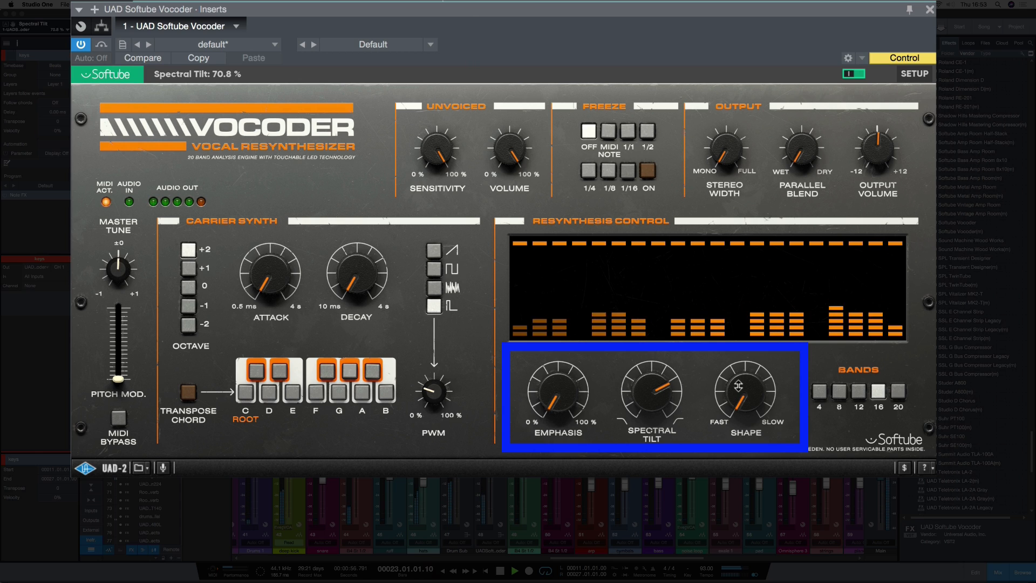
click(720, 141)
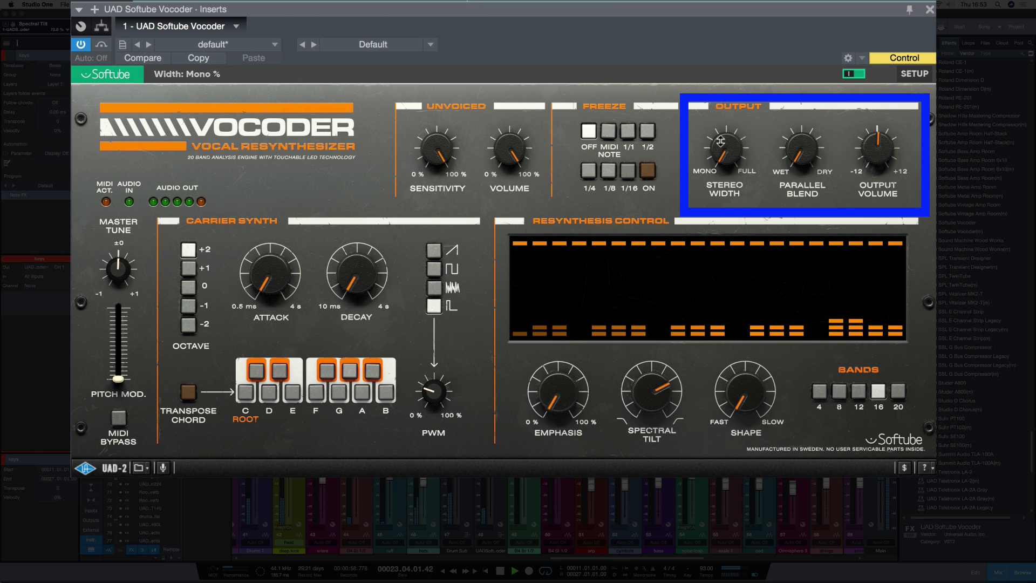
drag(723, 156, 723, 123)
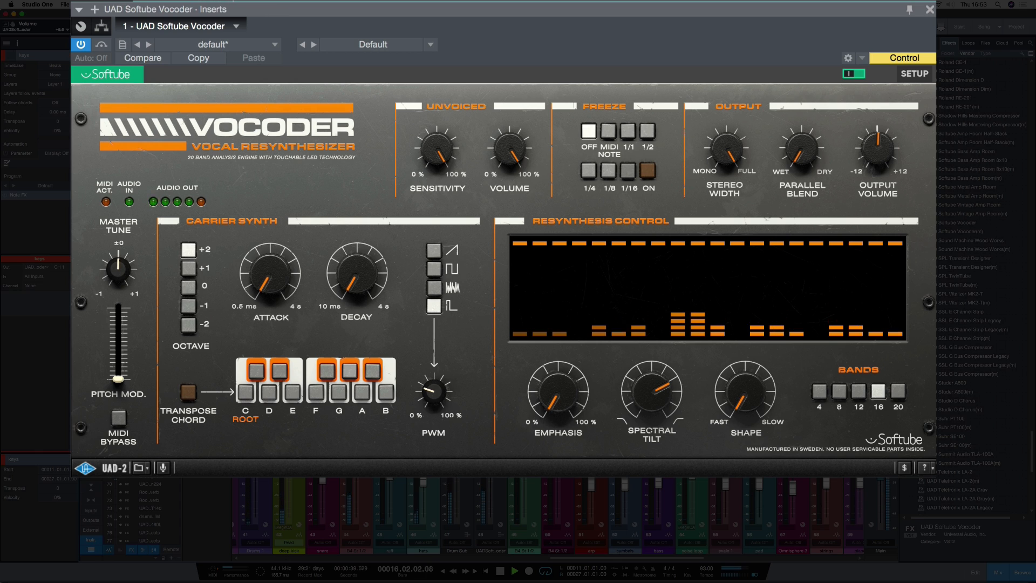
- Audition the vocoder's Freeze rates 1/1, 1/2 and 1/4, settle on 1/16 and close the plug-in window
click(628, 132)
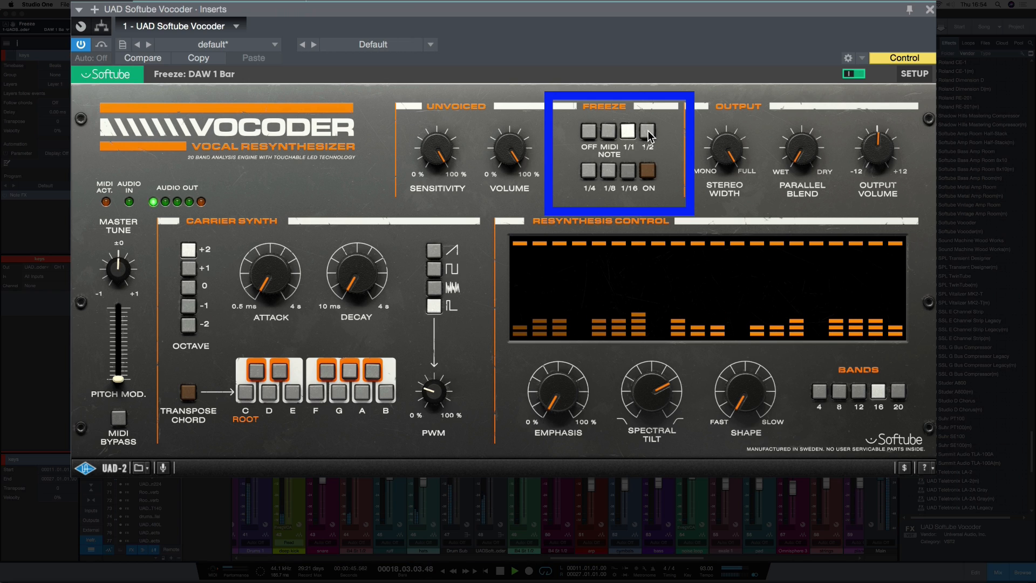
click(648, 133)
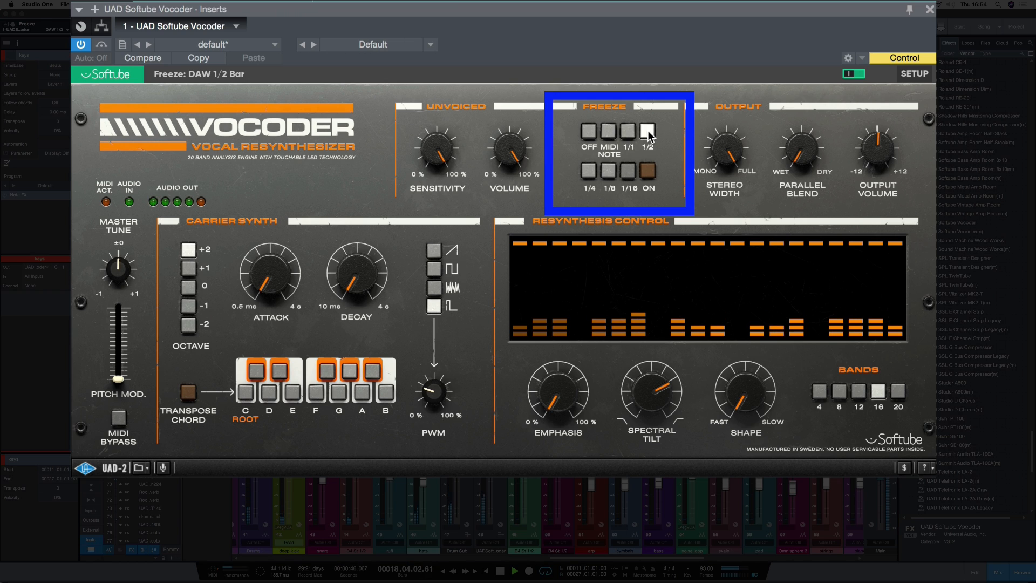
click(586, 172)
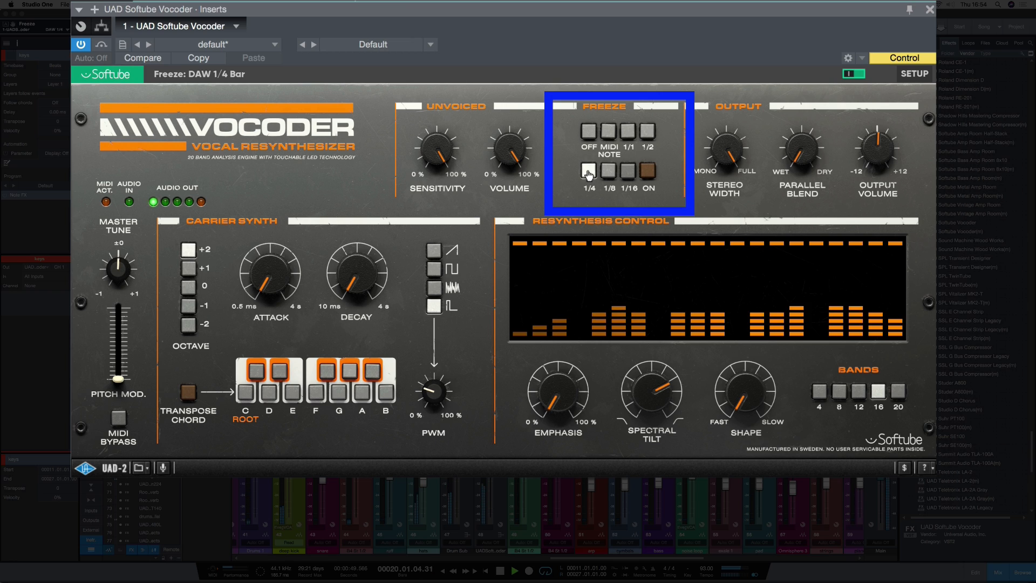
click(628, 173)
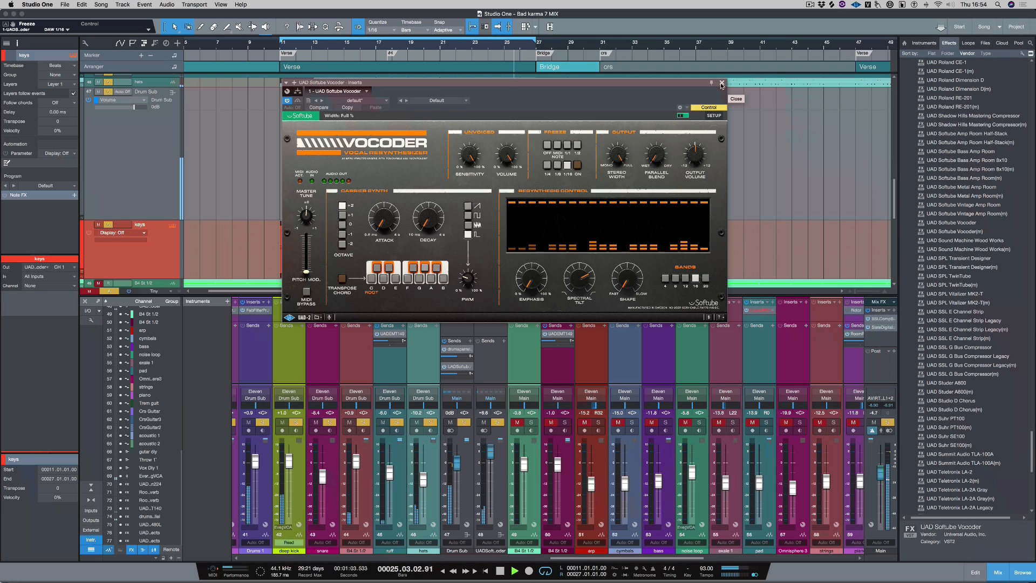
click(722, 84)
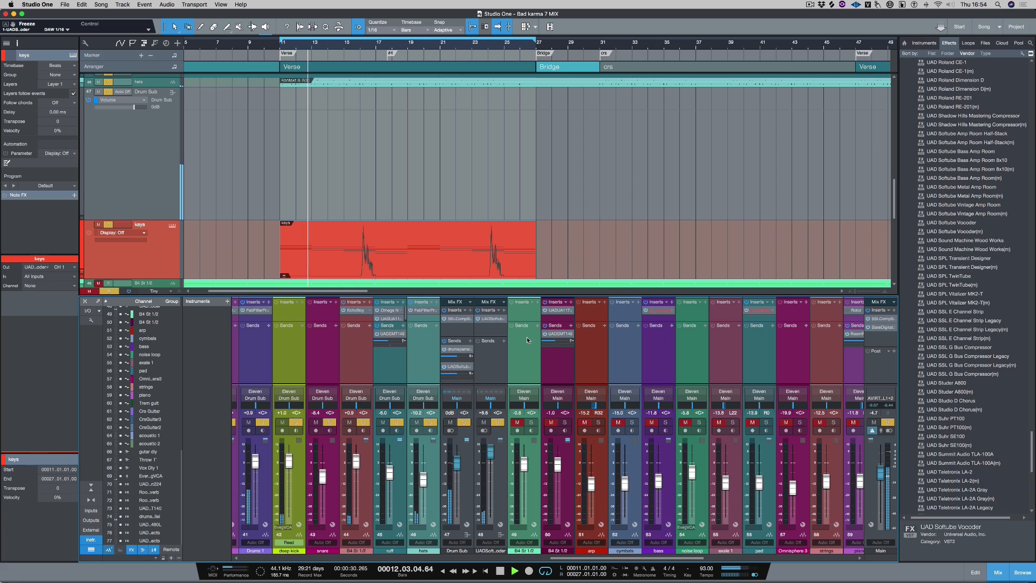
- Lower the vocoder channel's volume to +2.8 dB and add a send to the UAD Lexicon 480L at -3.3 dB
drag(491, 453, 491, 458)
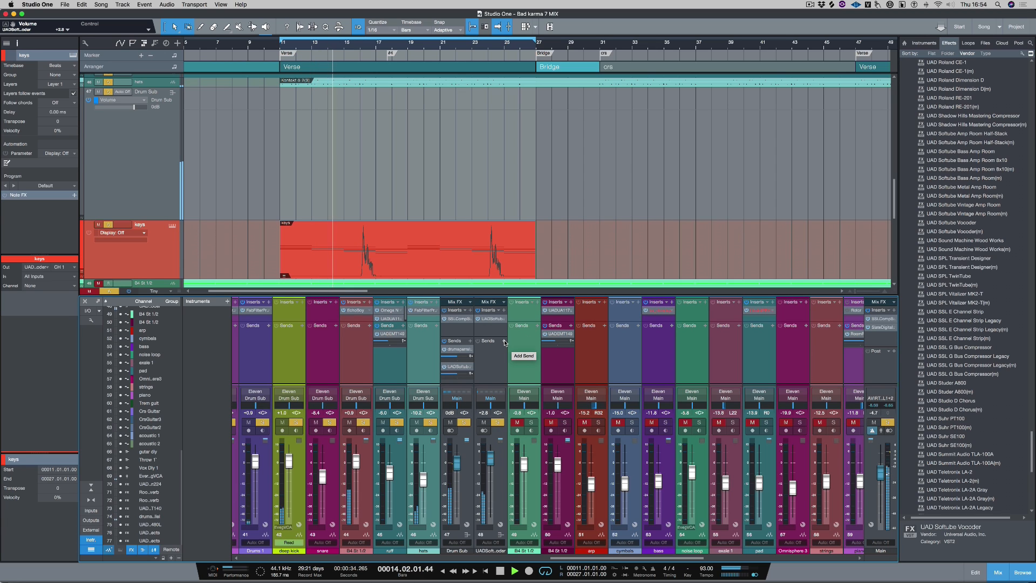
click(505, 341)
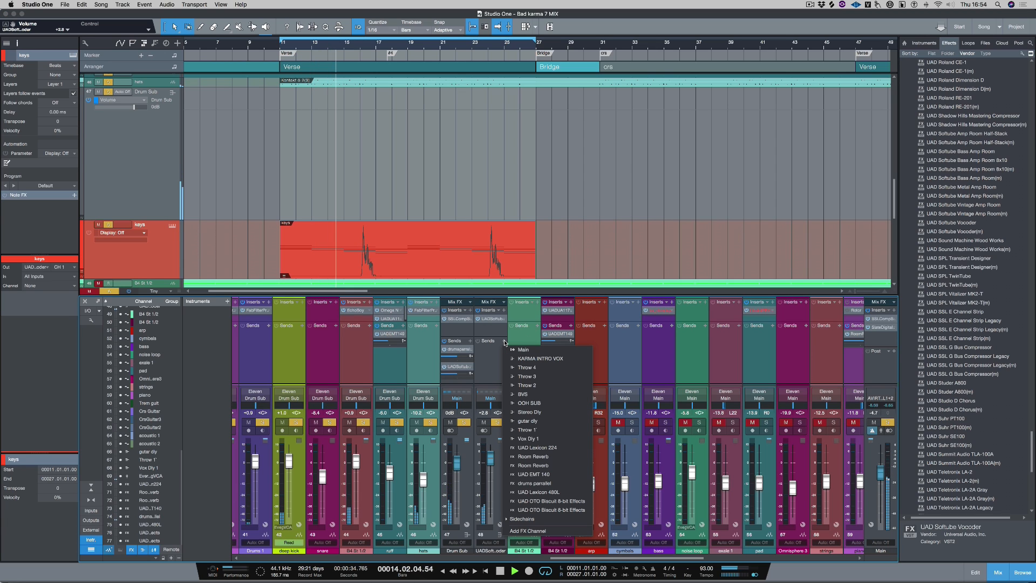
click(567, 492)
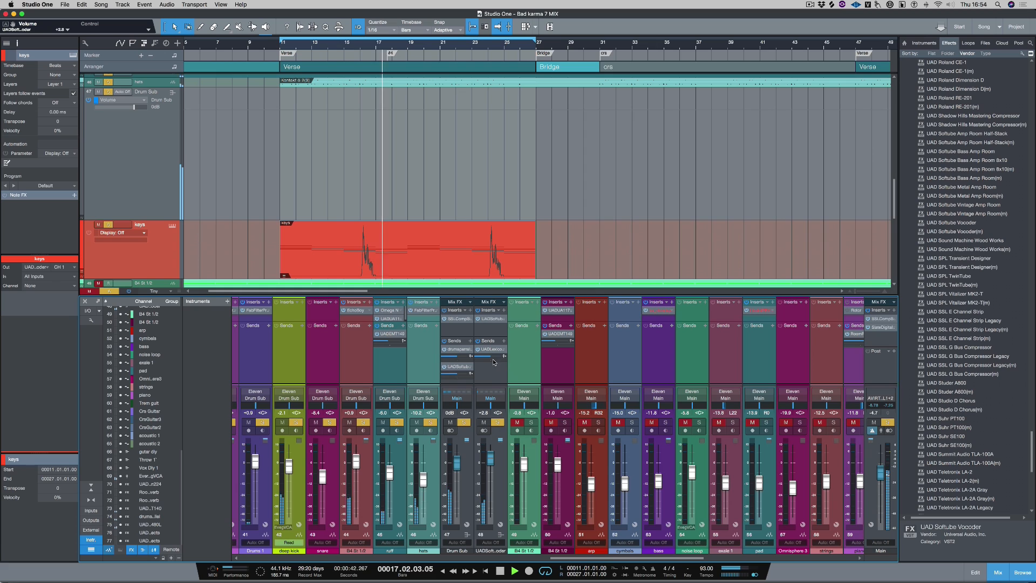
drag(491, 357, 494, 359)
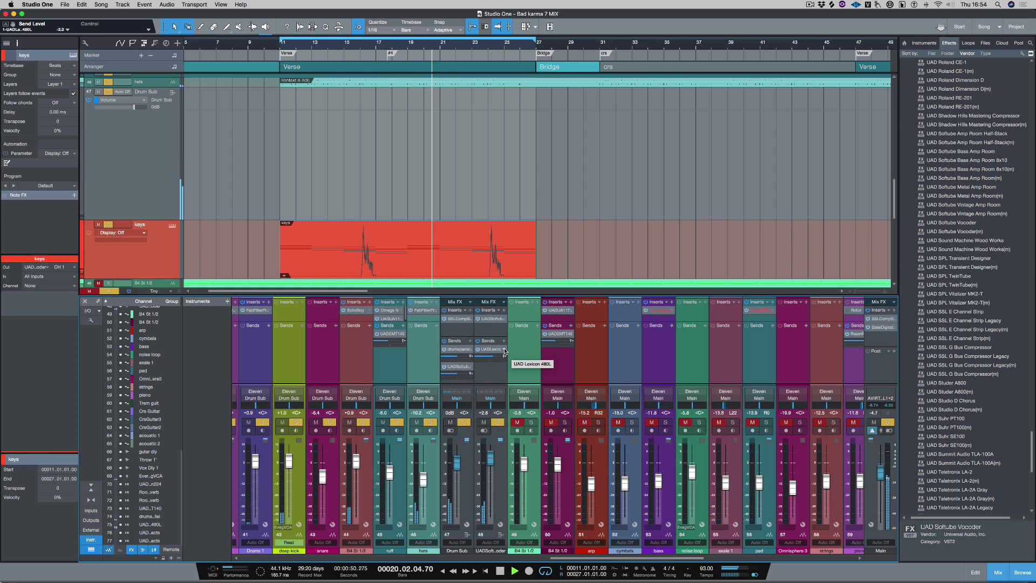
- Add a UAD OTO Biscuit 8-bit Effects send at a reduced level to the vocoder channel and lower the channel's volume to +0.8 dB
click(504, 350)
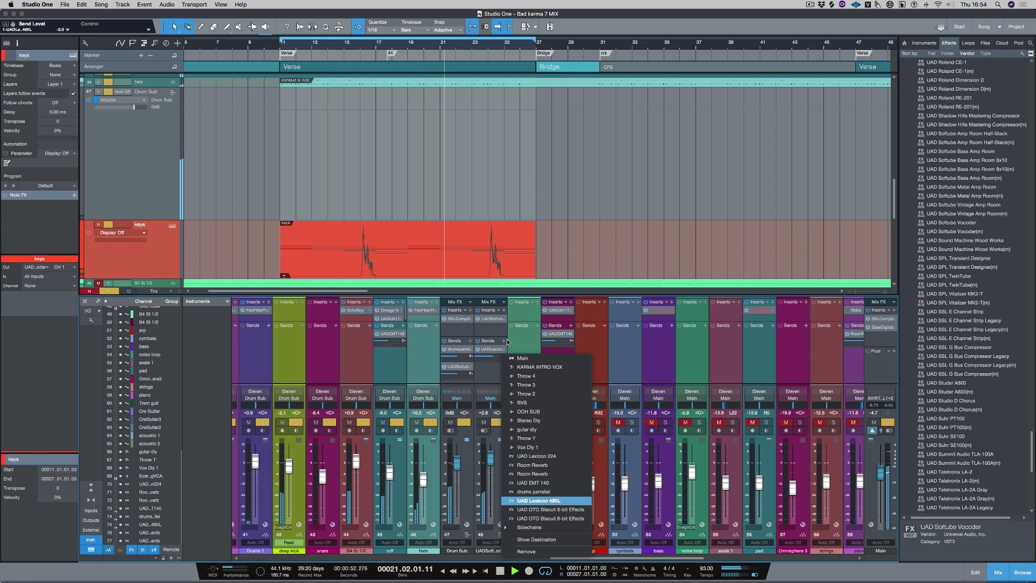
click(506, 341)
click(504, 342)
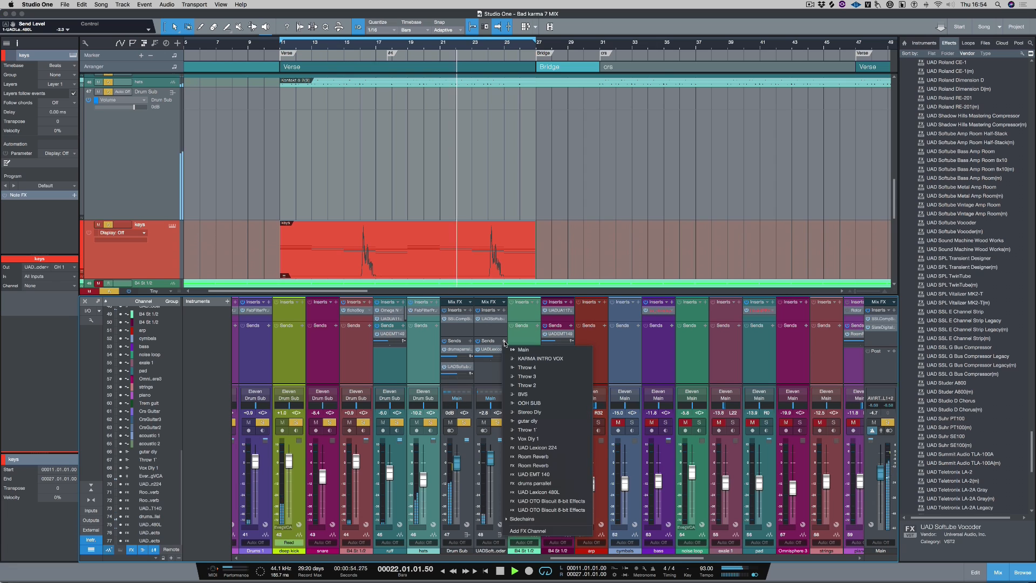
click(533, 512)
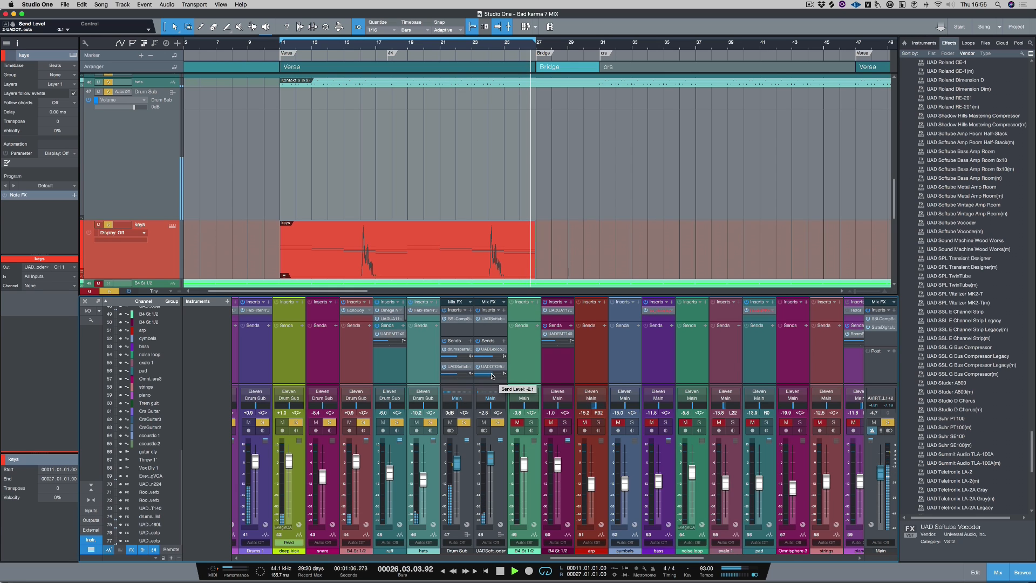
drag(492, 376, 489, 374)
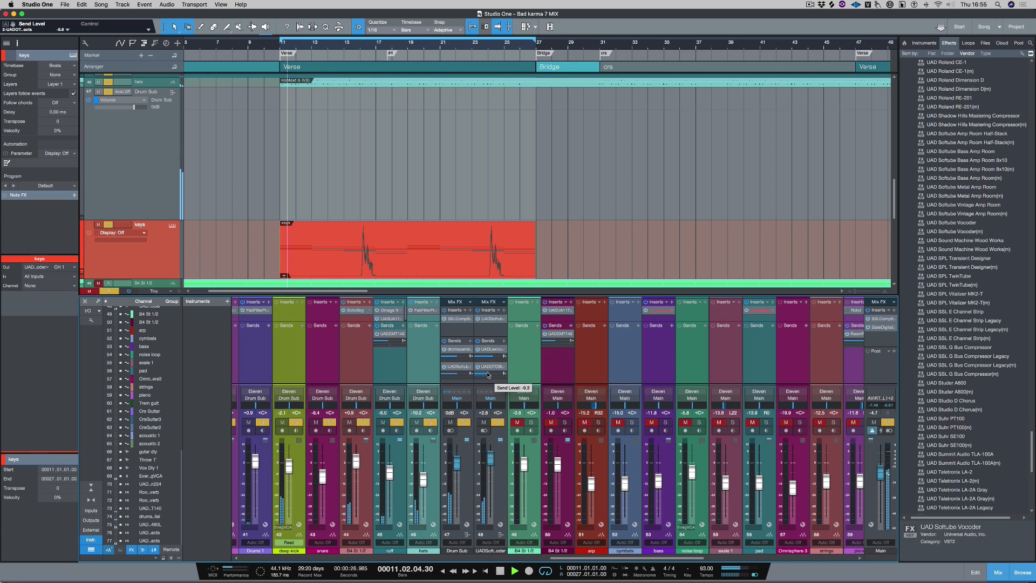
drag(490, 457, 491, 460)
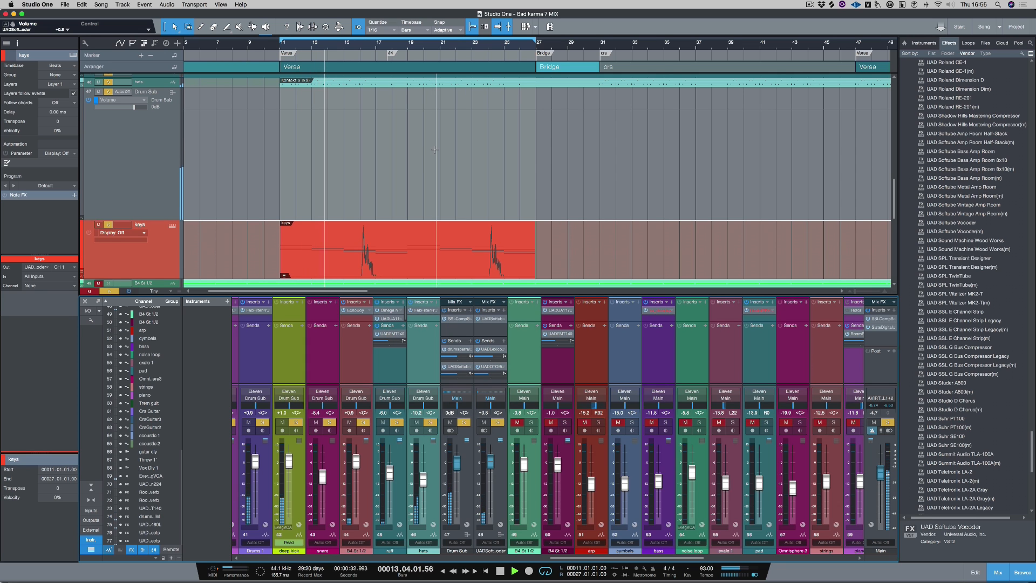
- Add the instrument tracks from B4 St 1/2 through Crs Guitar to the soloed tracks to hear the vocoder within the mix
scroll(432, 154, down, 1)
scroll(431, 155, down, 5)
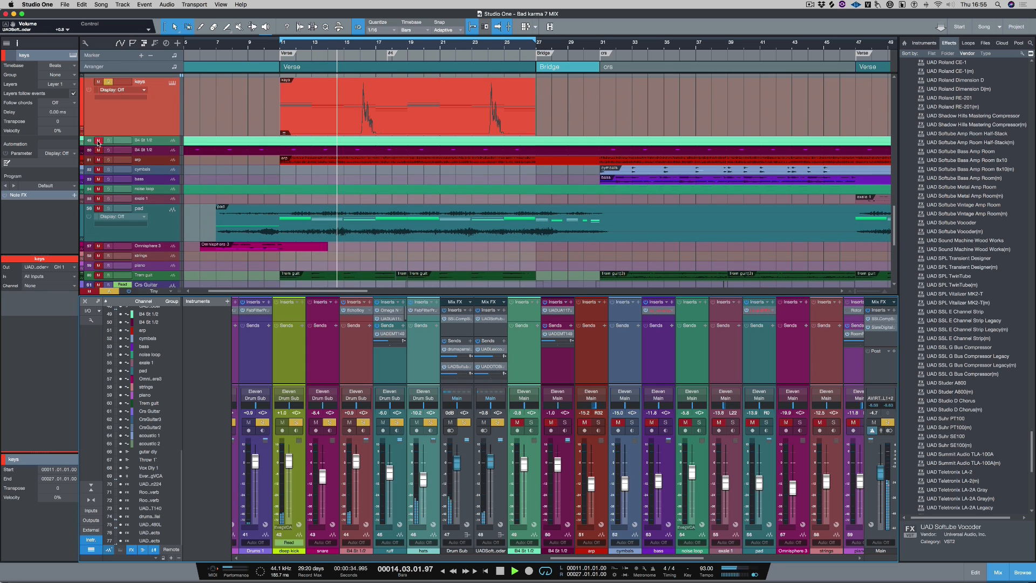
drag(98, 142, 98, 211)
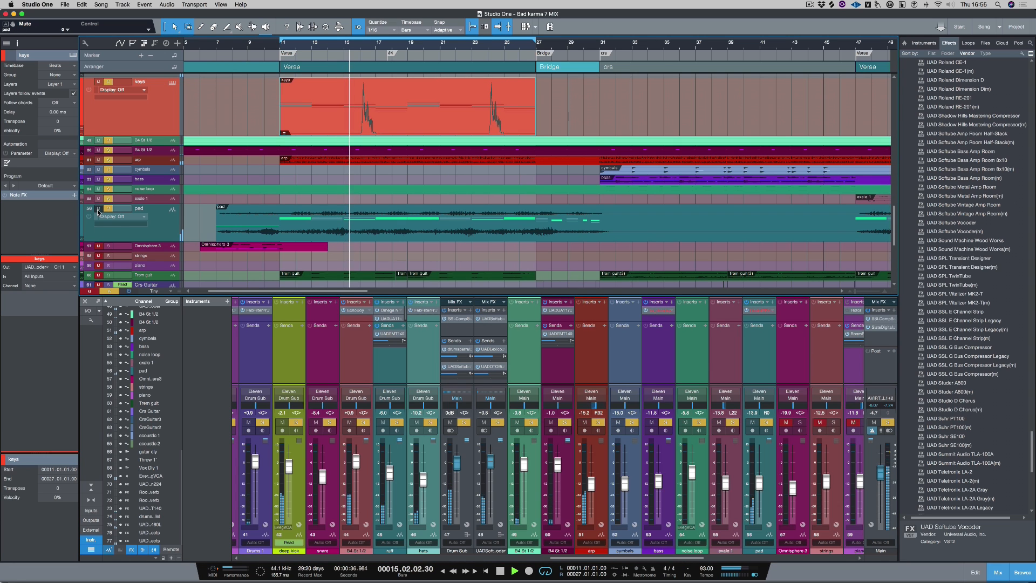
drag(109, 246, 108, 267)
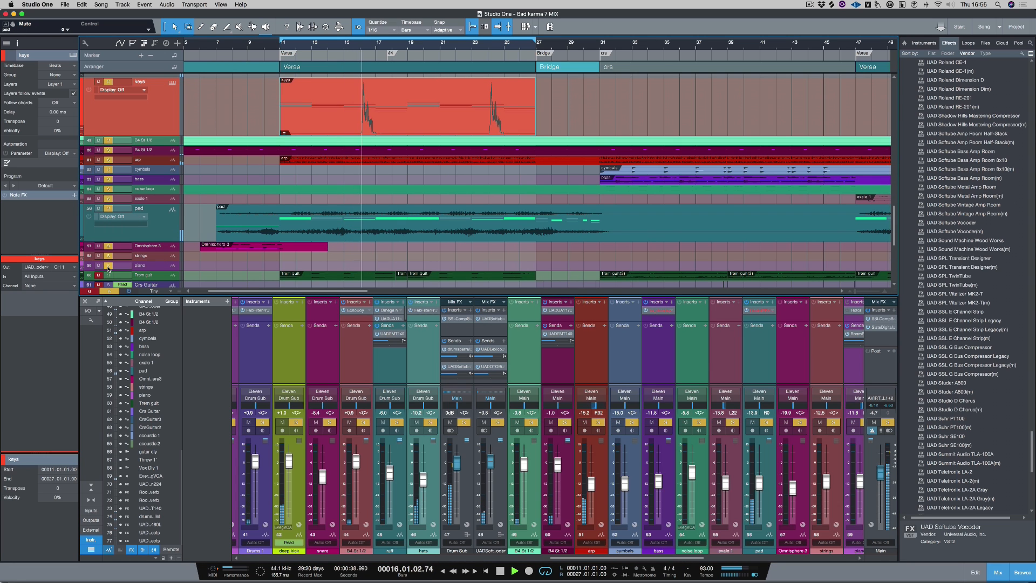
scroll(210, 239, down, 3)
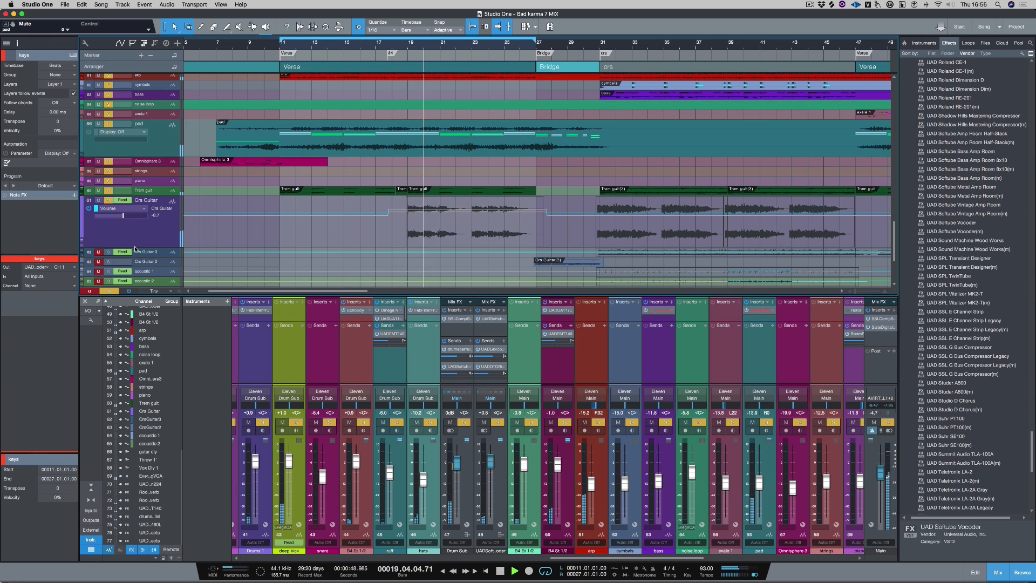
- Raise the vocoder channel's volume to +6.9 dB while the song plays and stop playback
drag(493, 461, 494, 451)
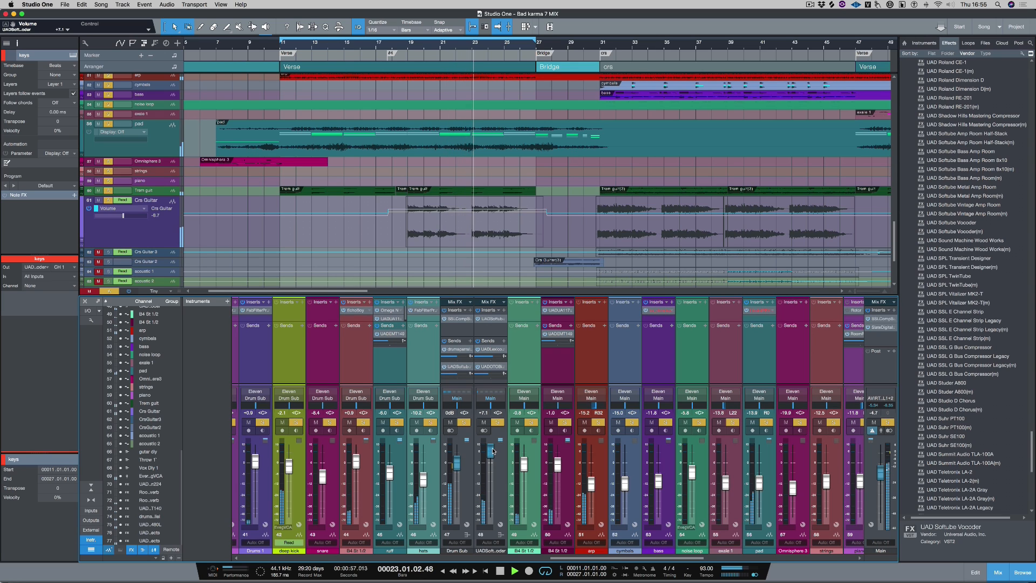
drag(493, 449, 492, 450)
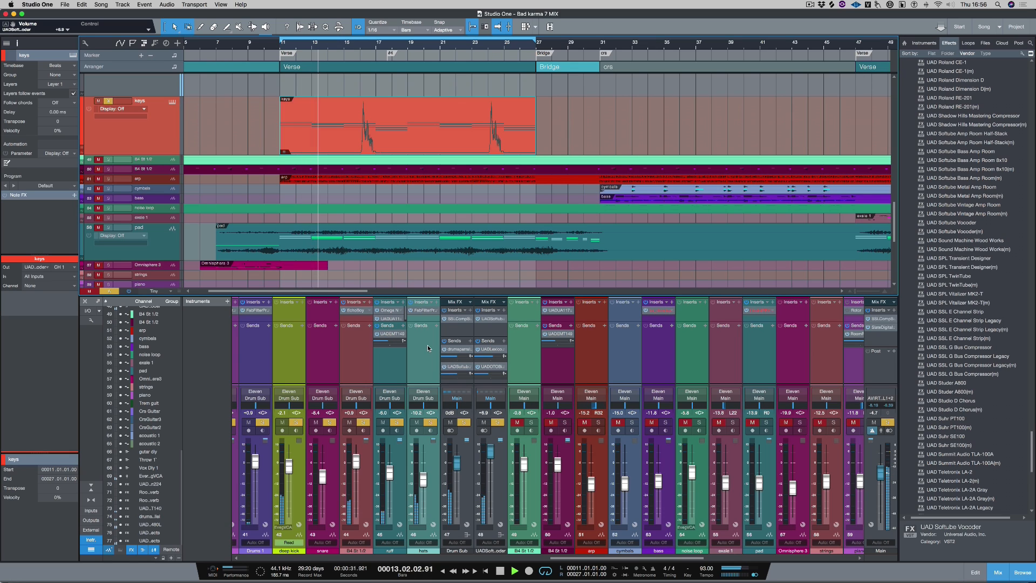
key(space)
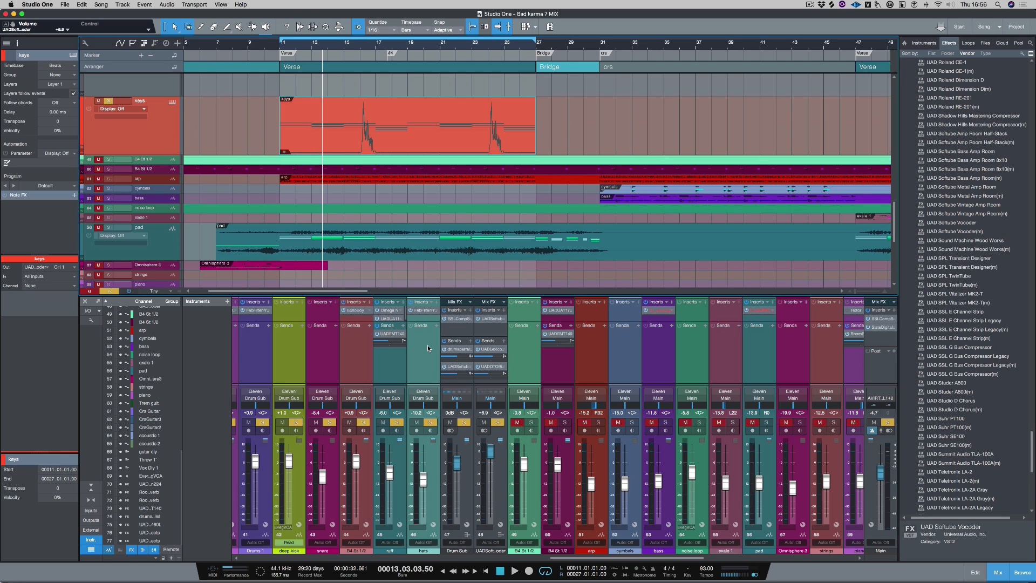